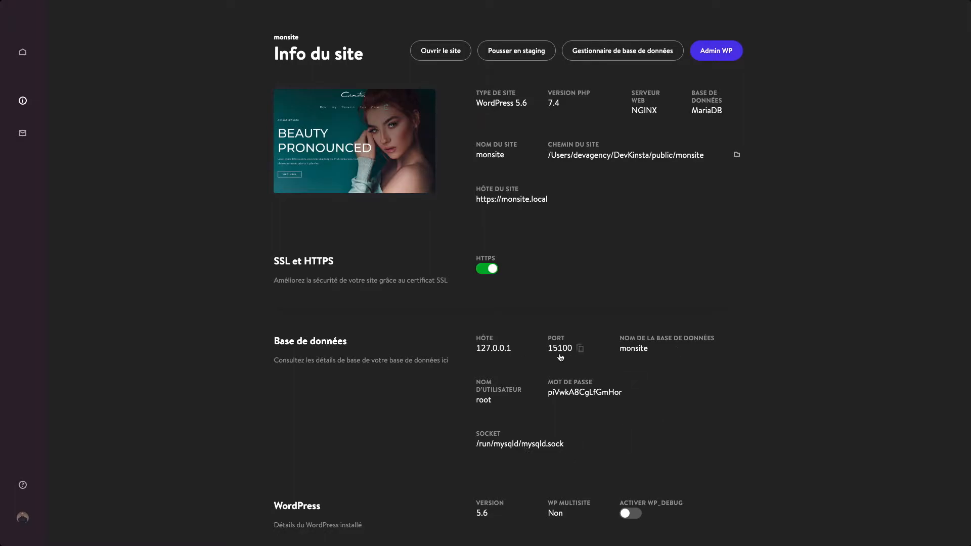
From the database manager, open the wp_users table structure in the monsite database
click(620, 52)
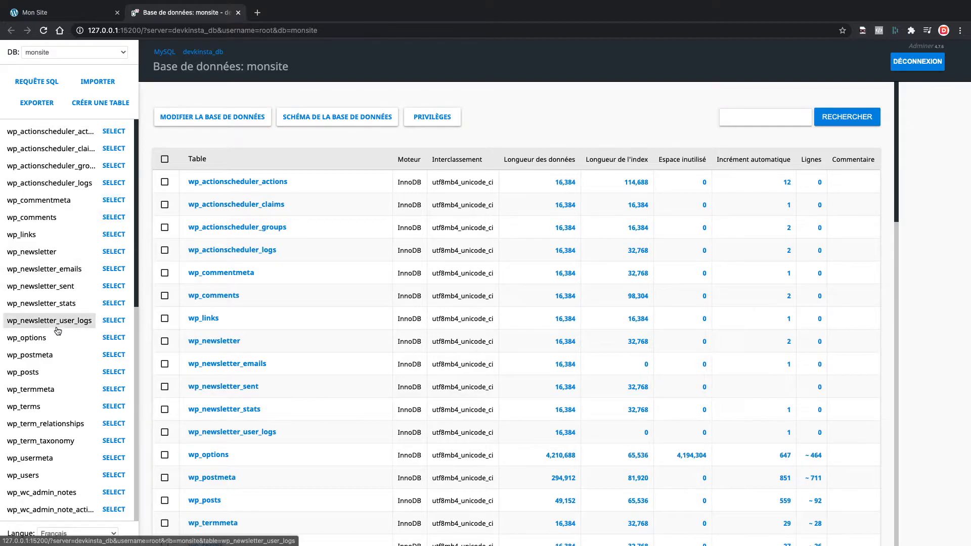
scroll(31, 324, down, 3)
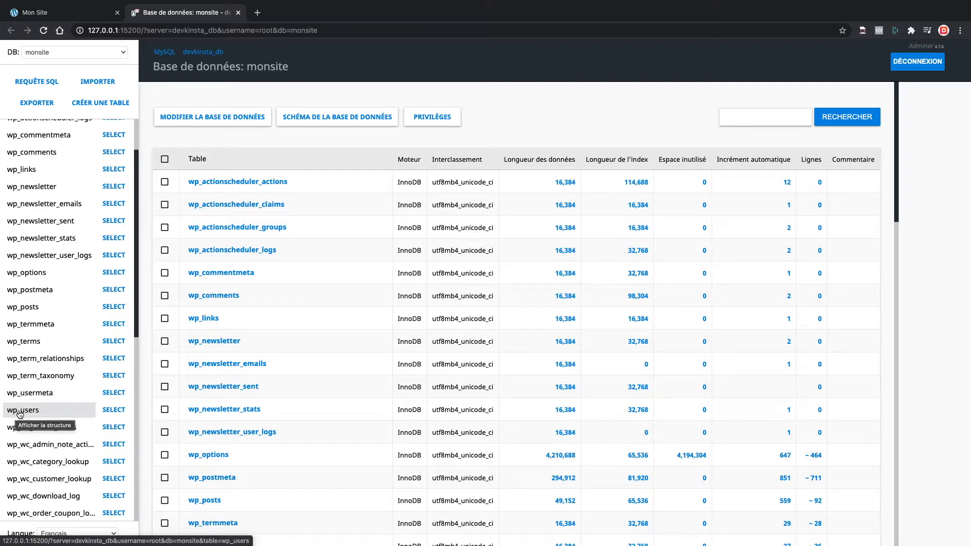
click(29, 411)
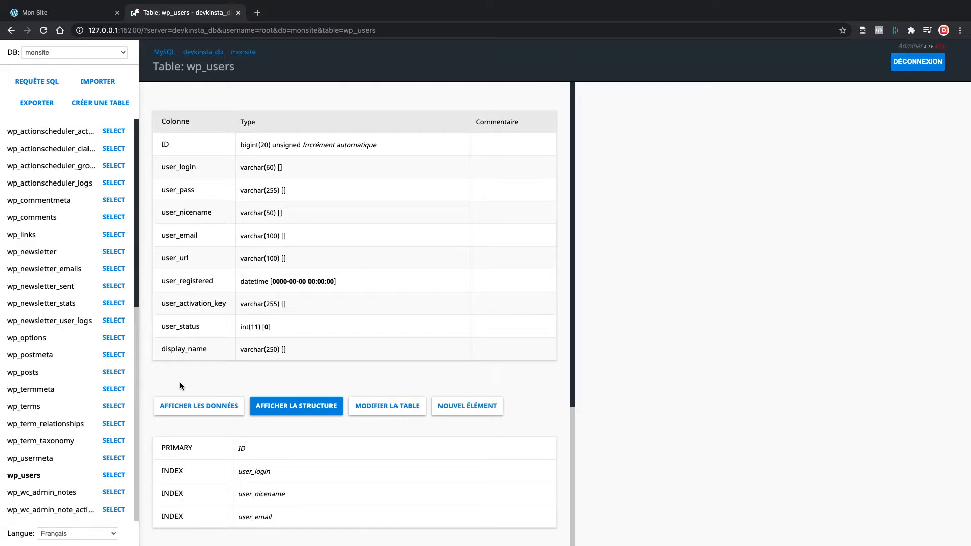
Display the wp_users rows and open the ID 1 user record for editing
click(178, 410)
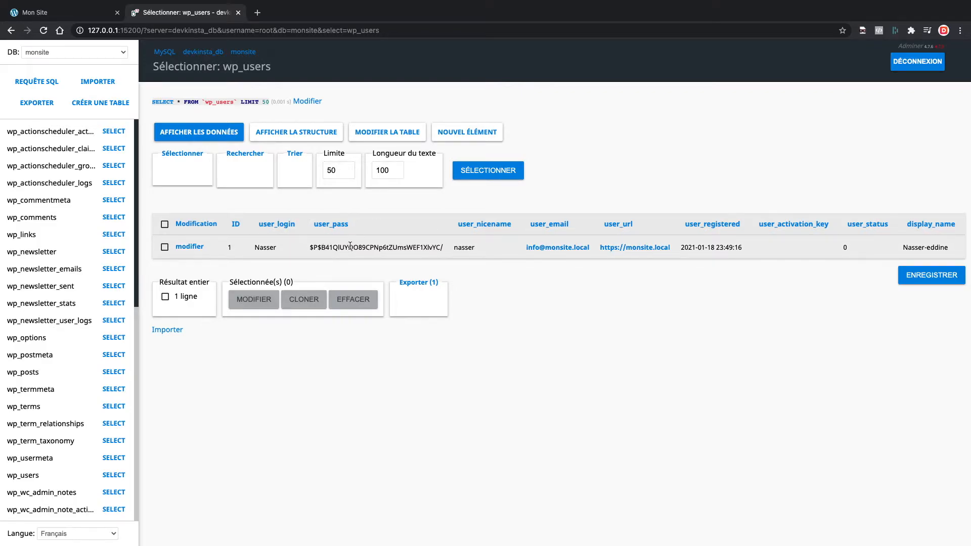
click(187, 247)
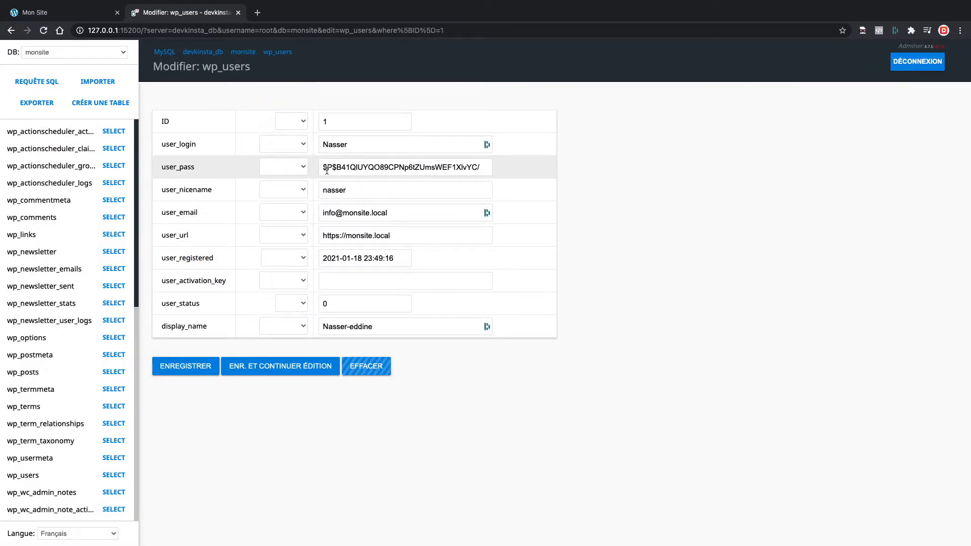
Replace the user_pass hash with a new password, apply the md5 function, and save the row
drag(323, 167, 480, 171)
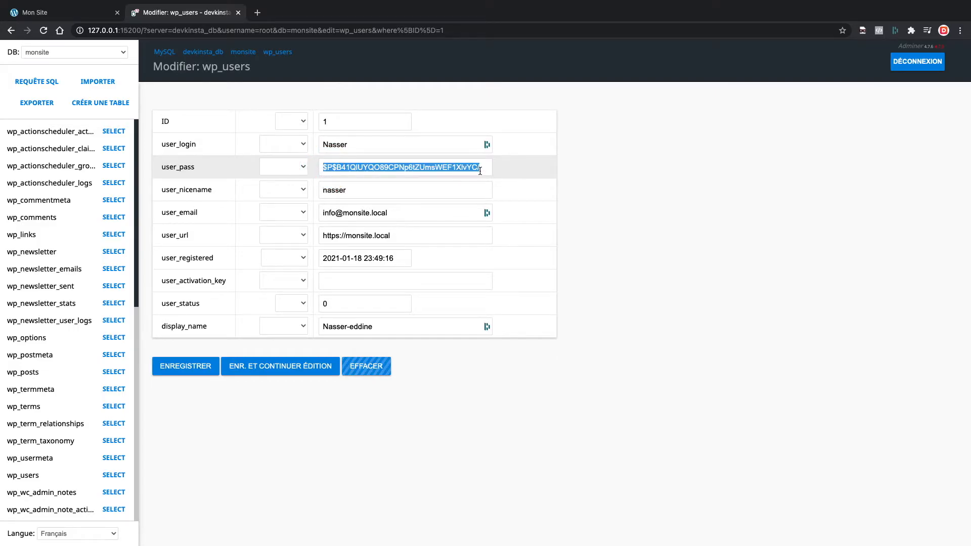
key(BackSpace)
text(azerty)
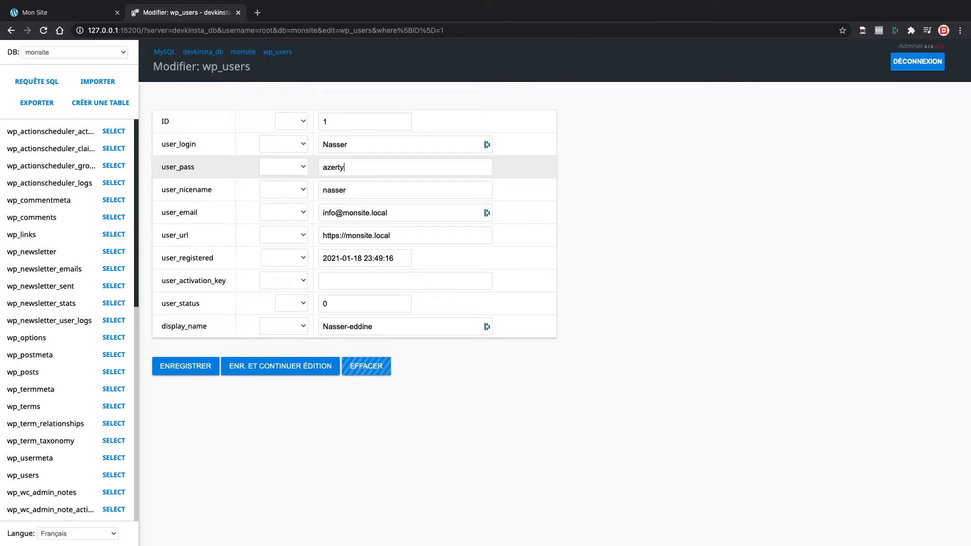
text(123)
click(297, 167)
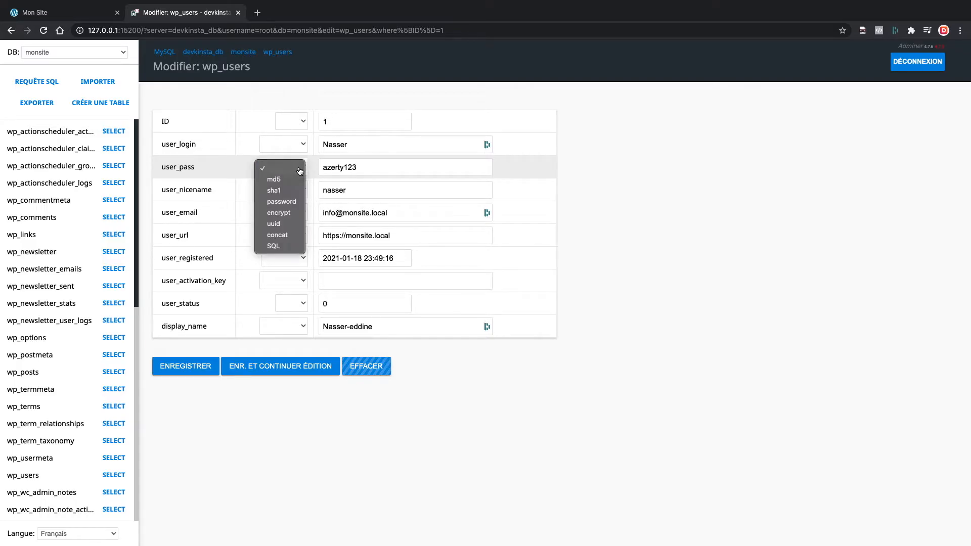
click(276, 179)
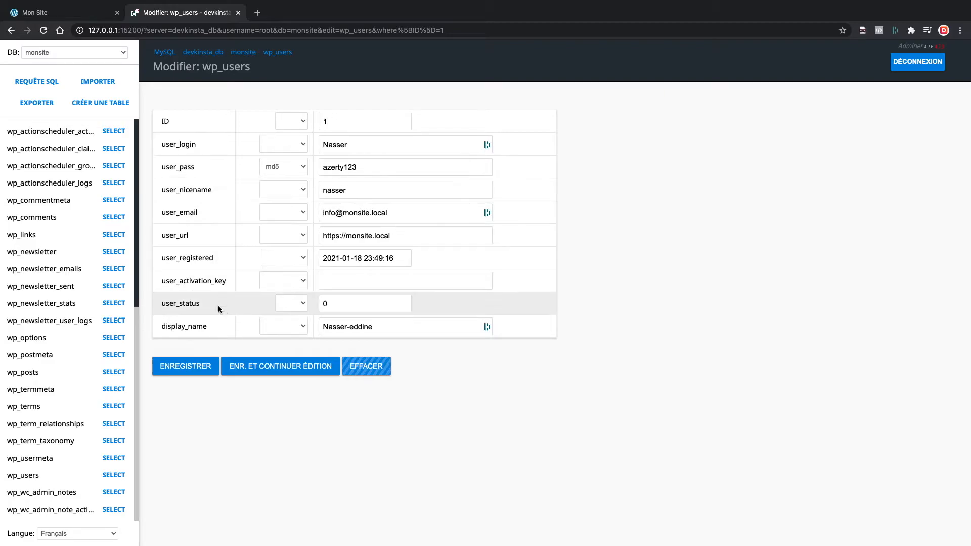
click(184, 367)
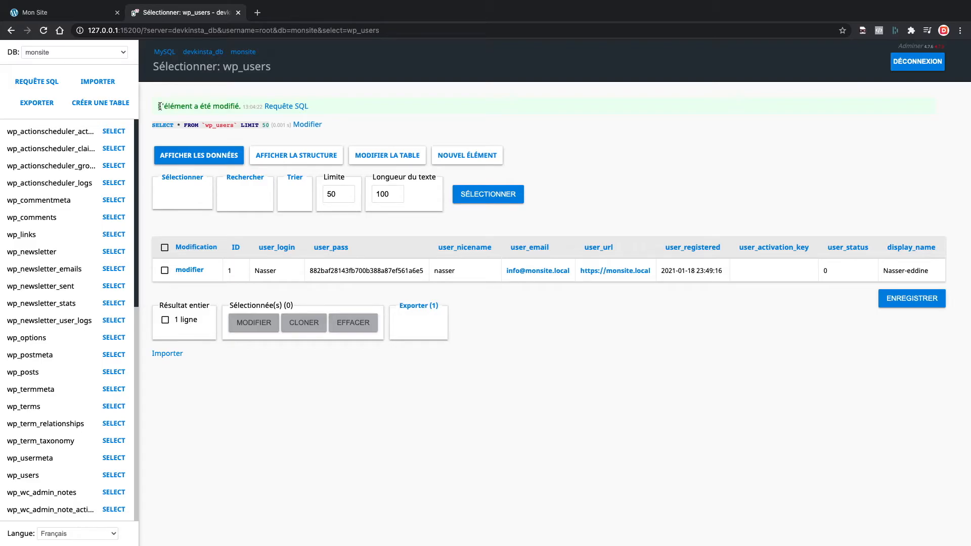
Log out of WordPress, then type and copy the new password on the login page
click(84, 14)
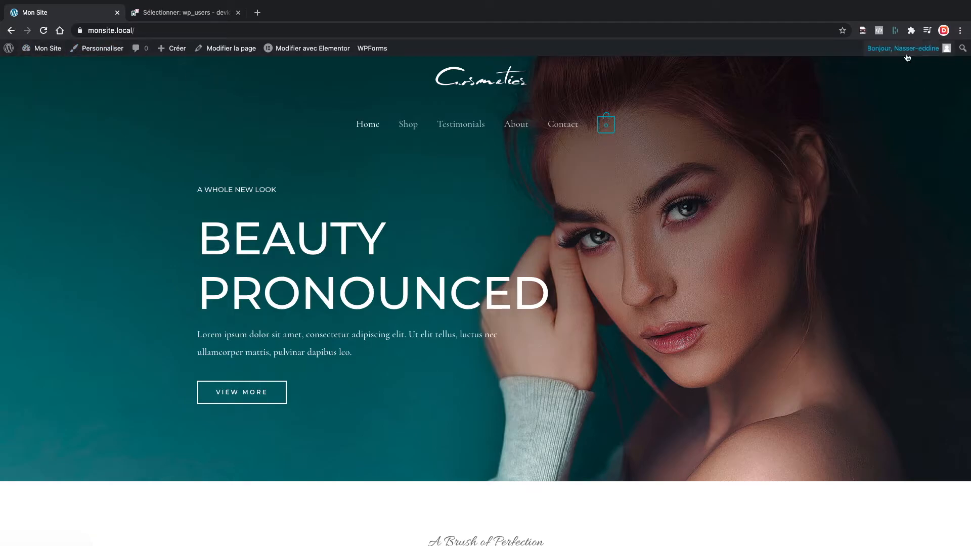
mouse_move(906, 48)
click(897, 109)
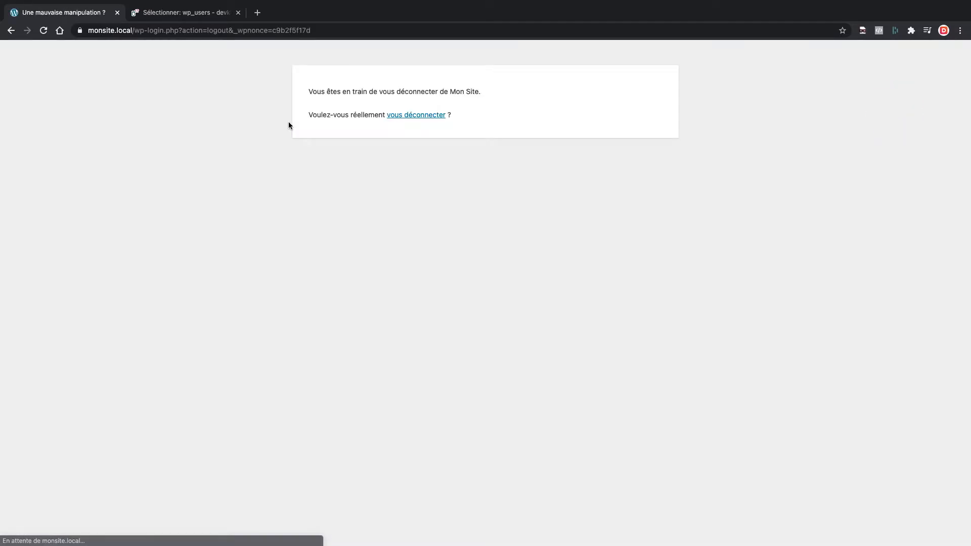
click(430, 115)
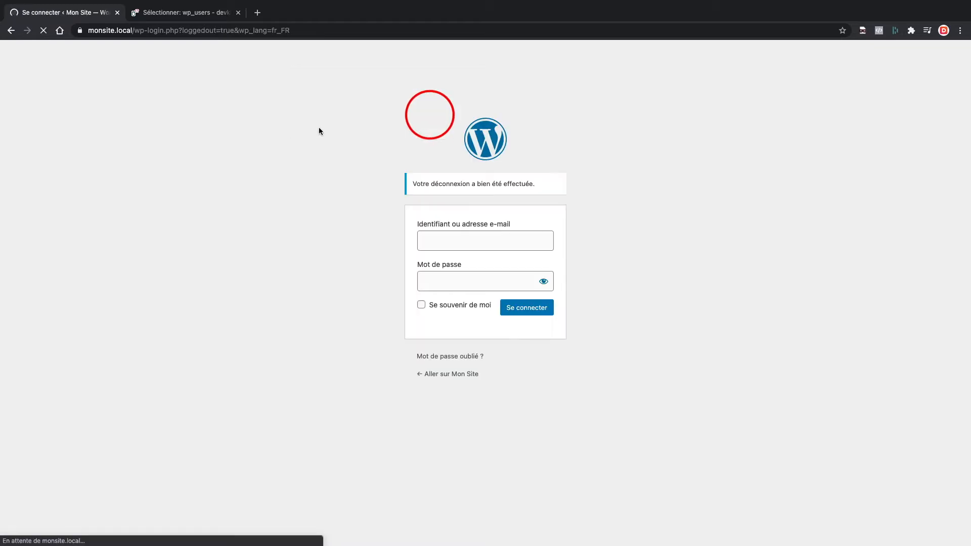
text(aze)
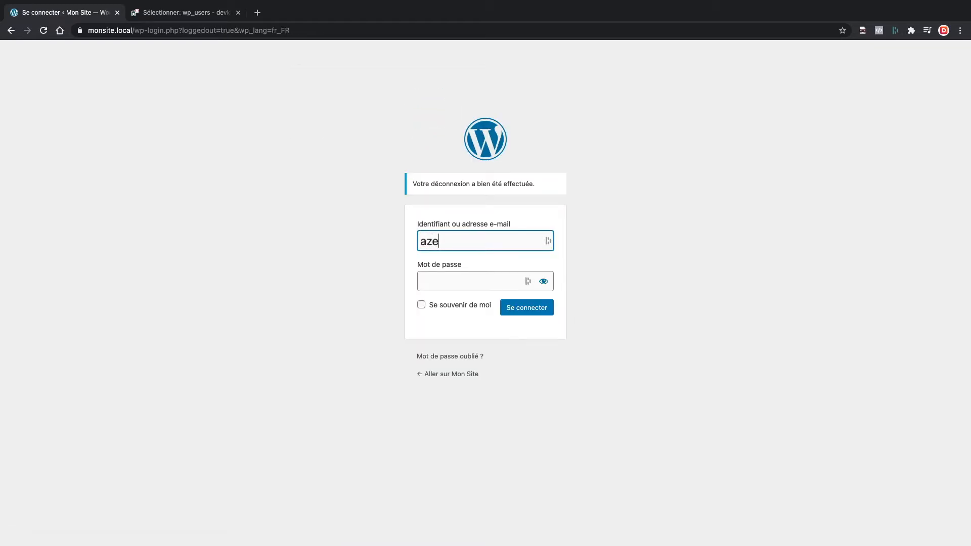
text(rty123)
drag(474, 241, 424, 239)
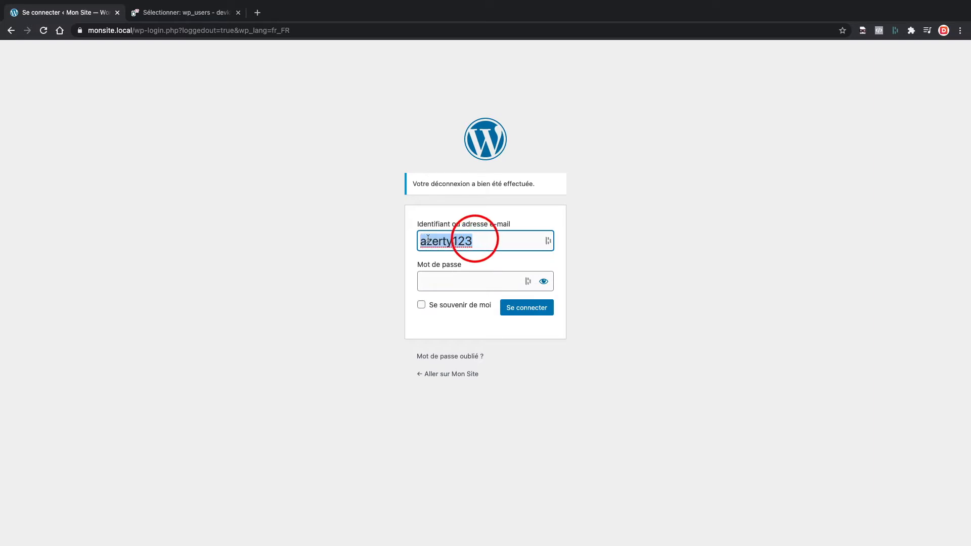
right_click(432, 239)
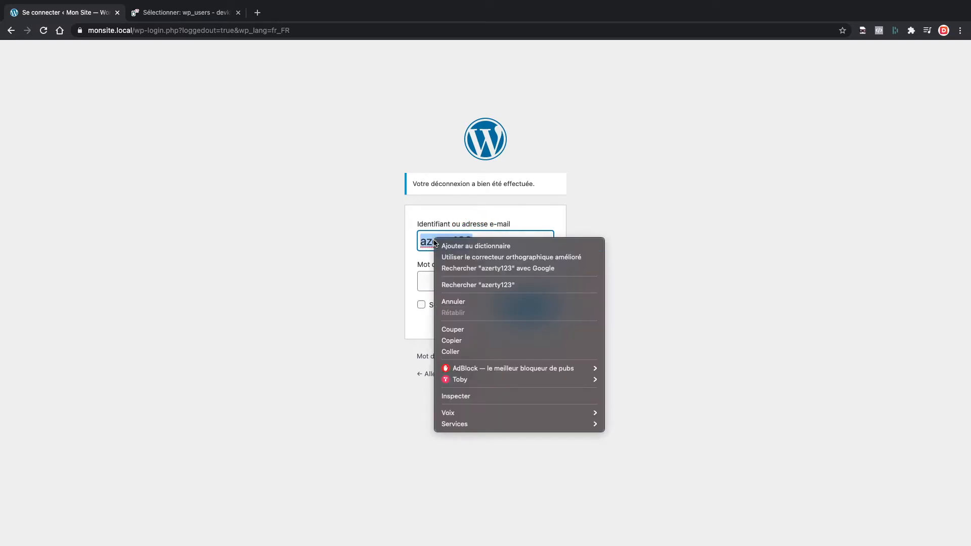
click(458, 339)
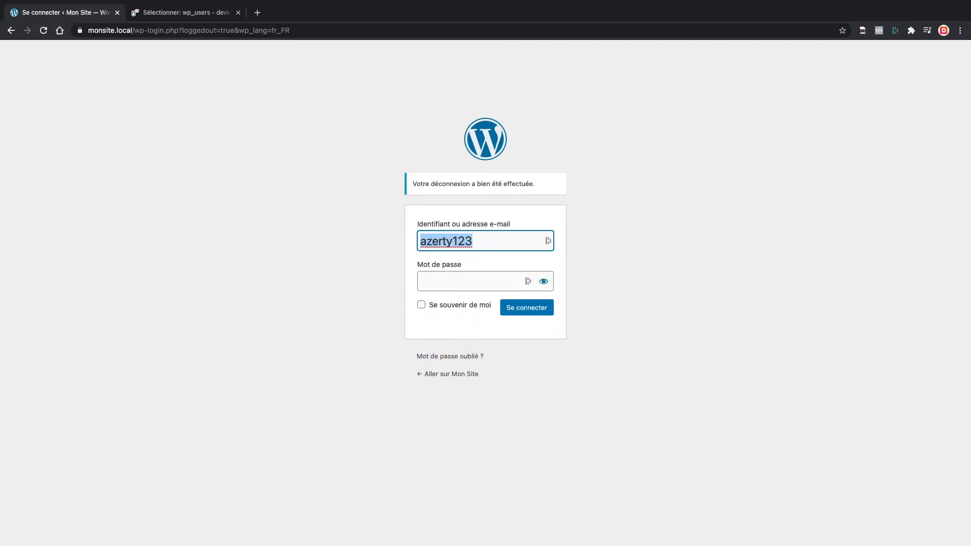
Log in with the admin username and the pasted new password, revealing it to check
key(BackSpace)
text(Nasser)
click(448, 277)
right_click(452, 282)
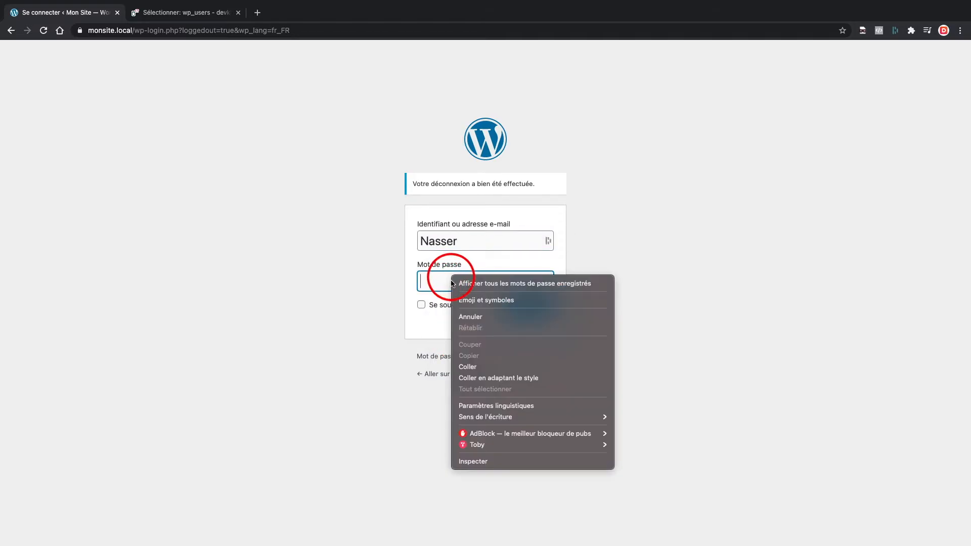
click(468, 367)
click(544, 281)
click(525, 310)
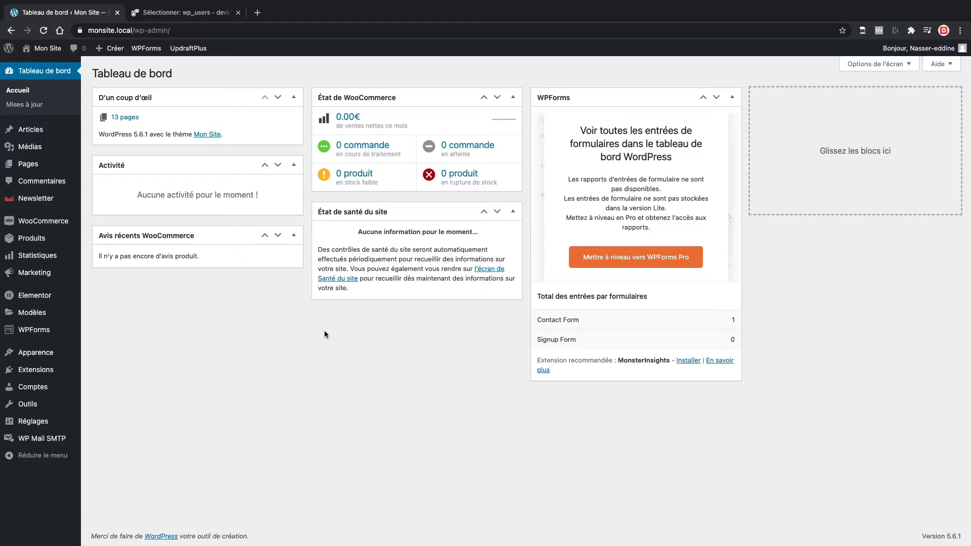
Open the Profil page and log the account out of all other sessions
mouse_move(43, 387)
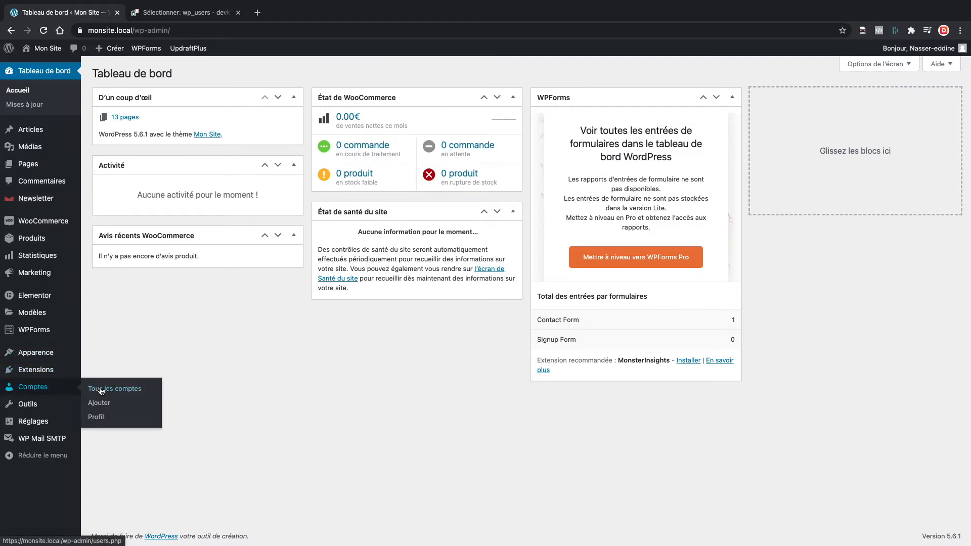
click(99, 418)
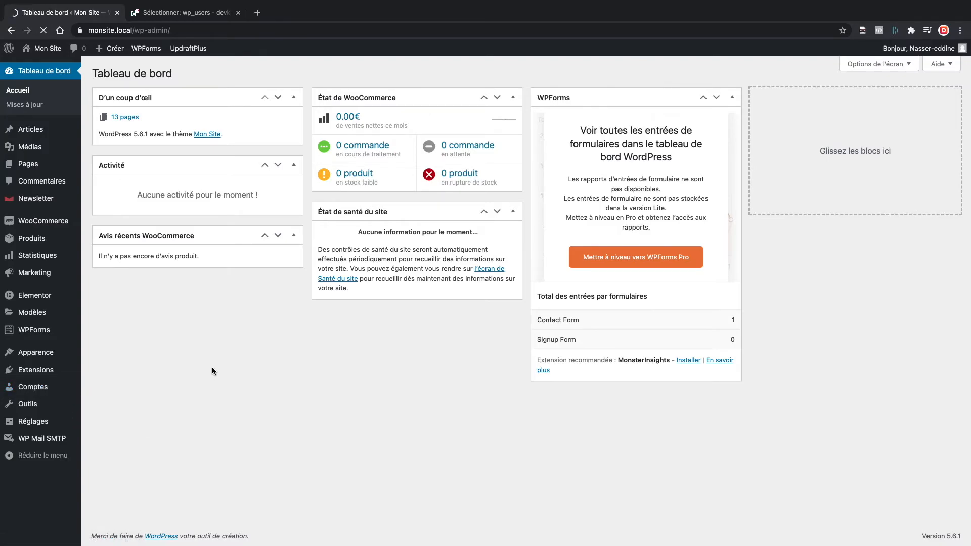
scroll(211, 366, down, 5)
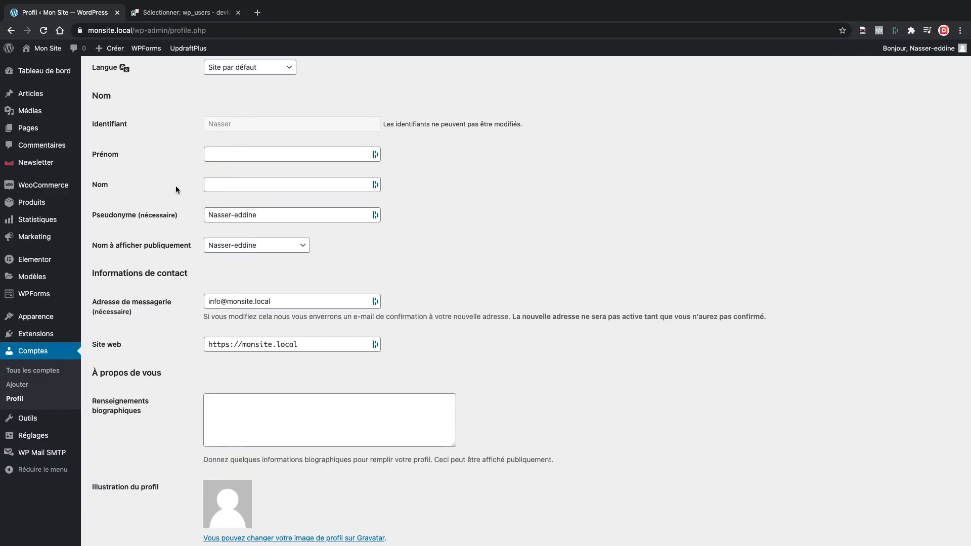
scroll(176, 189, down, 6)
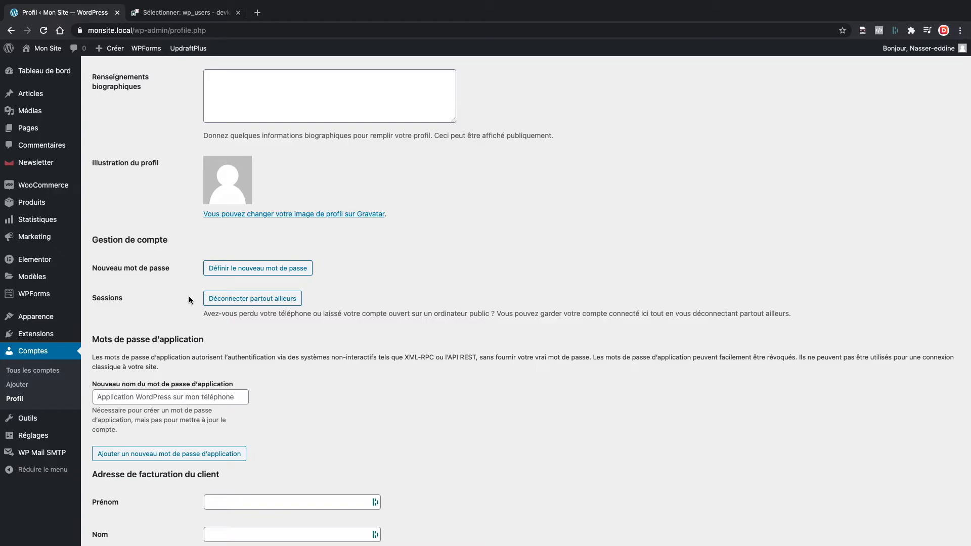
click(213, 300)
Generate a new strong password, then reload the profile page without saving it
click(224, 271)
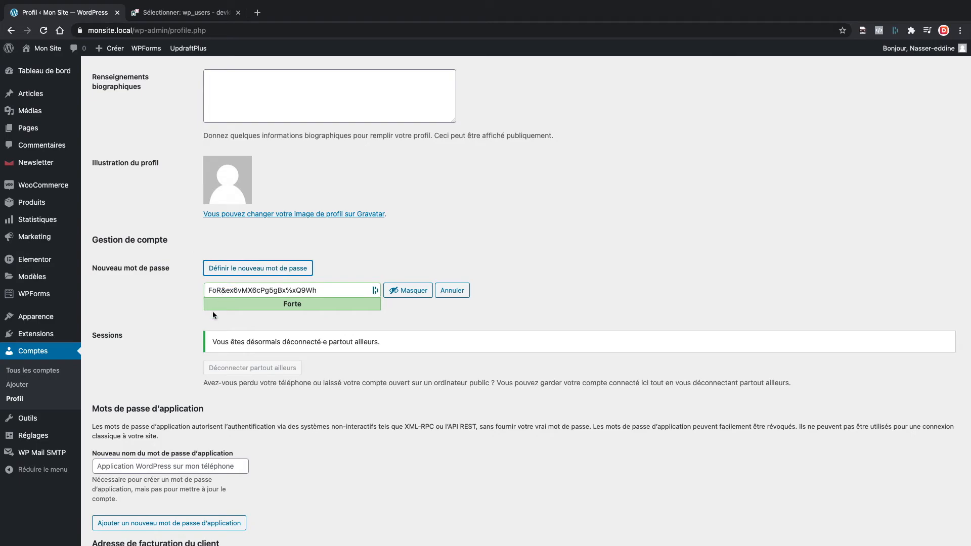
scroll(163, 344, down, 10)
scroll(163, 346, up, 10)
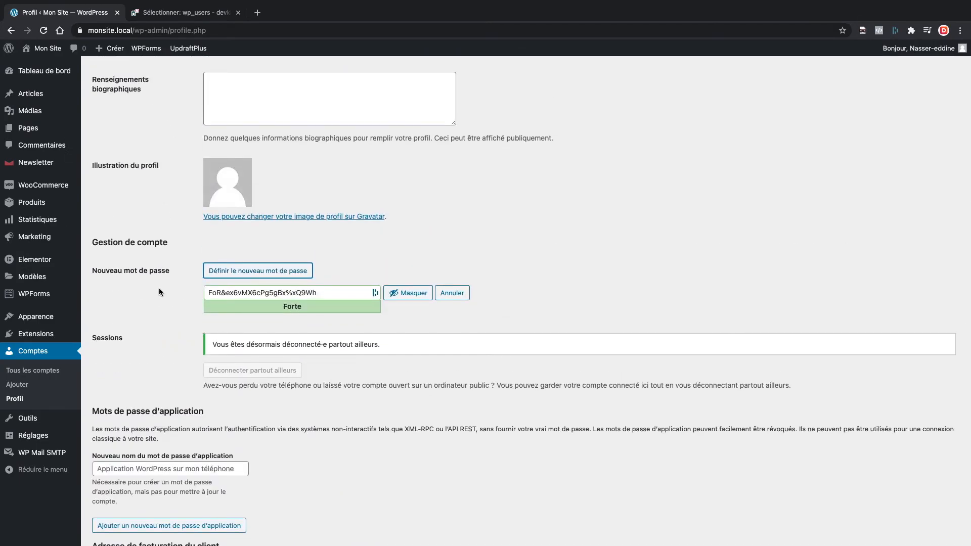
scroll(159, 291, down, 1)
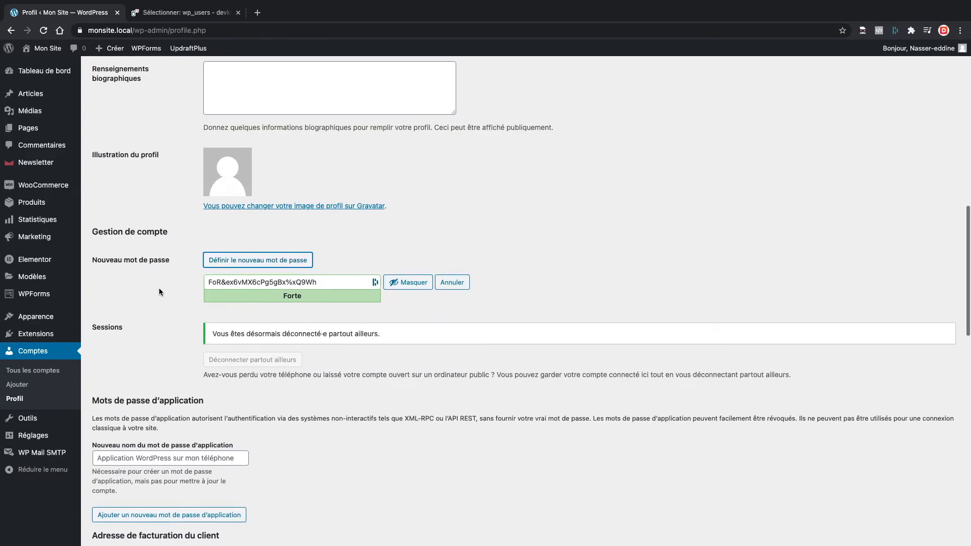
scroll(159, 291, down, 15)
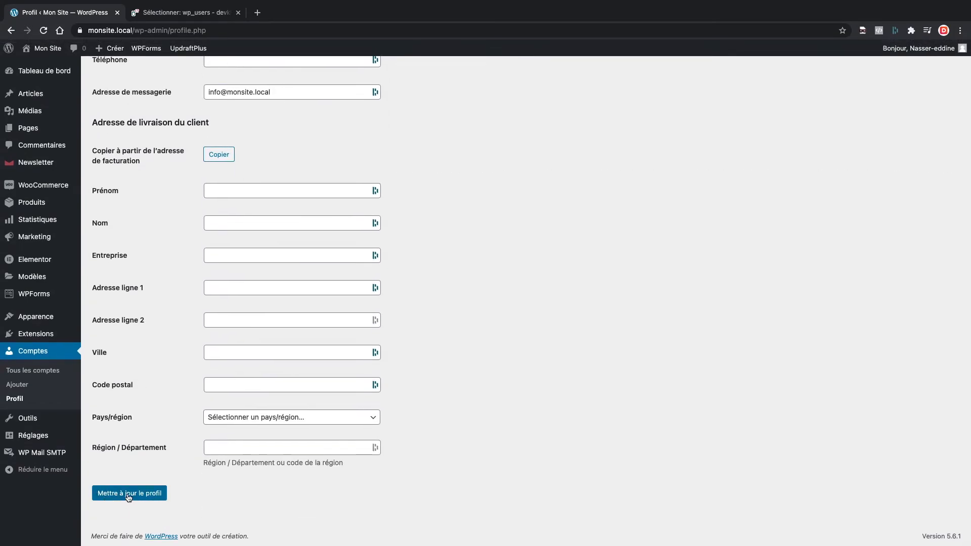
scroll(154, 379, up, 5)
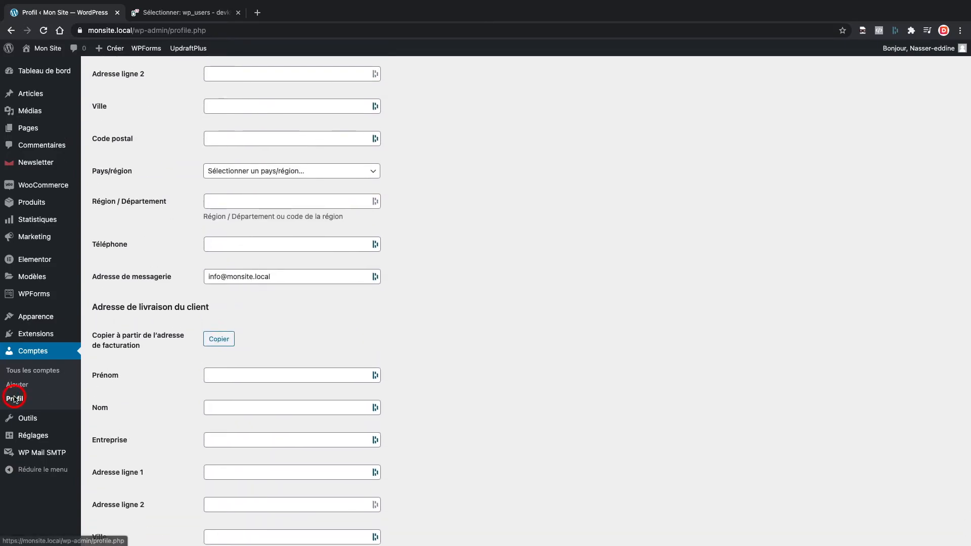
click(23, 399)
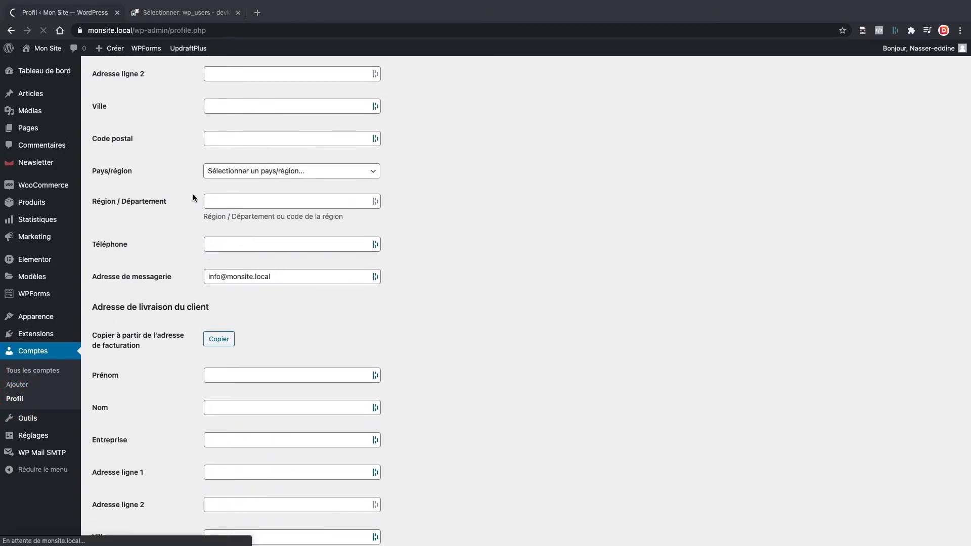
scroll(163, 164, down, 5)
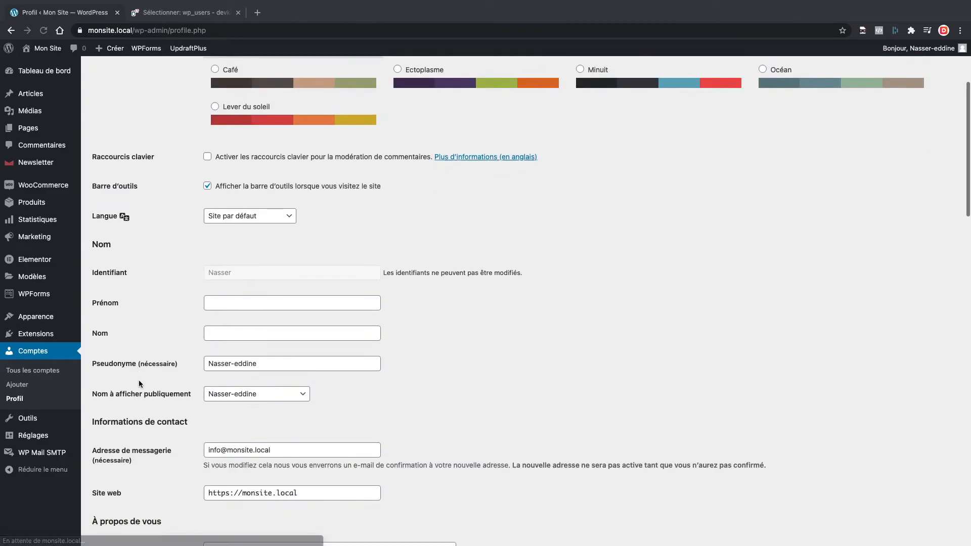
Return to Adminer and open the ID 1 wp_users row to inspect its user_pass hash
click(167, 12)
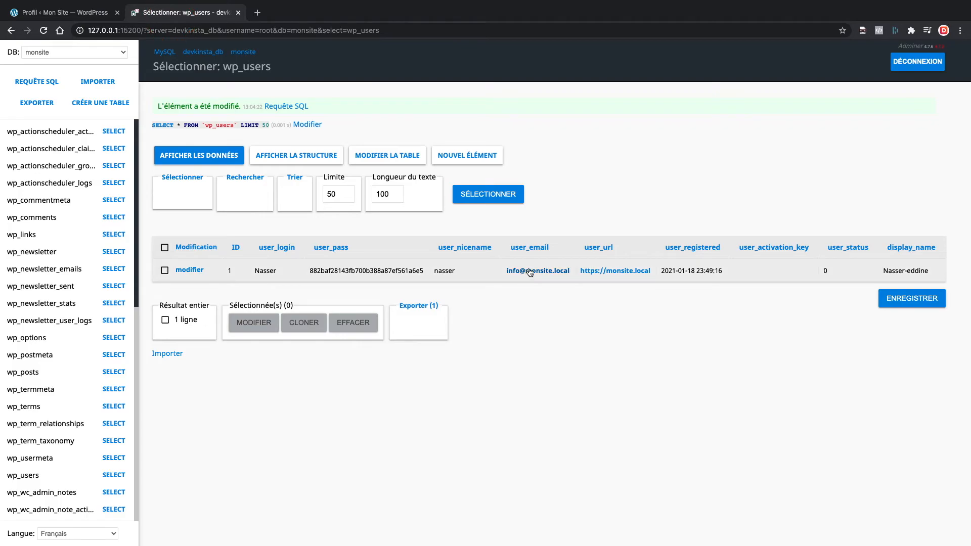
click(189, 269)
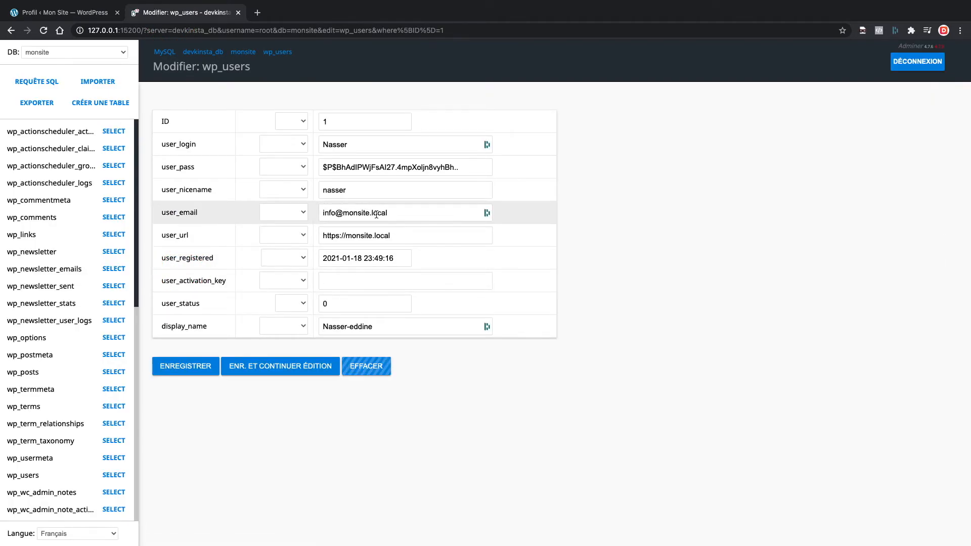